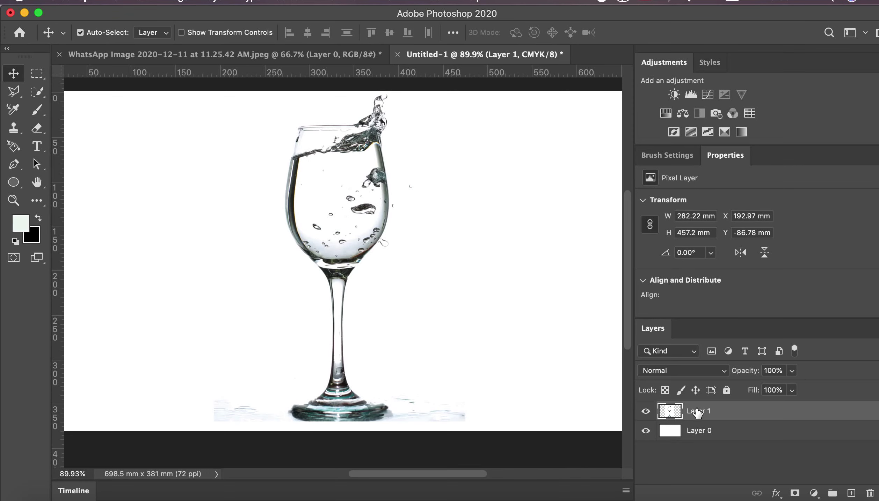
Duplicate the glass layer and drag the ballerina photo into the glass document as Layer 2
key("ctrl+j")
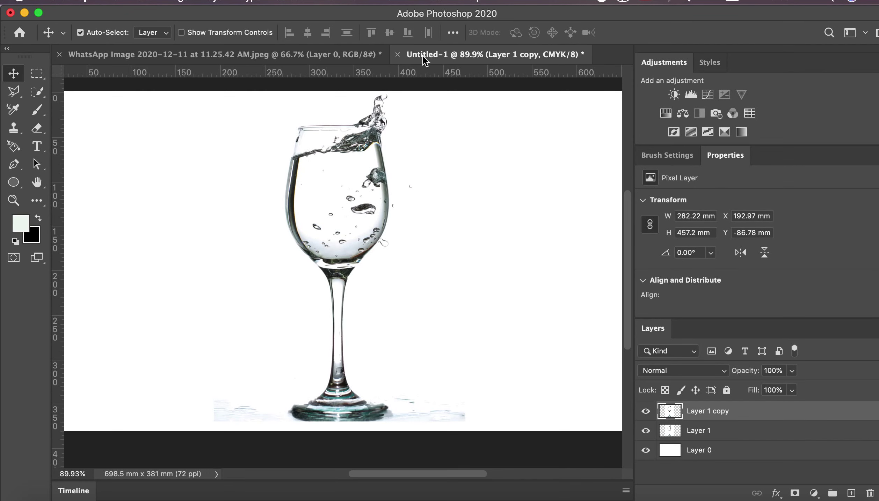
left_click(372, 56)
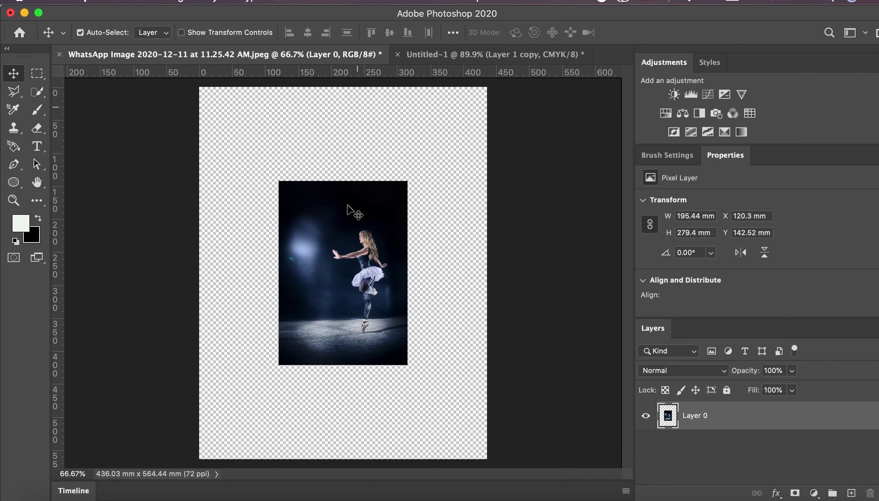
left_click_drag(349, 218, 446, 56)
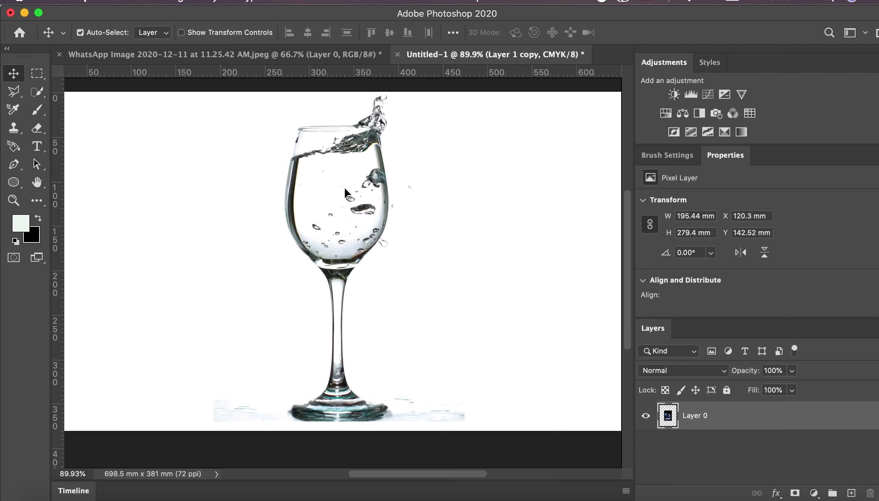
left_click_drag(345, 189, 345, 189)
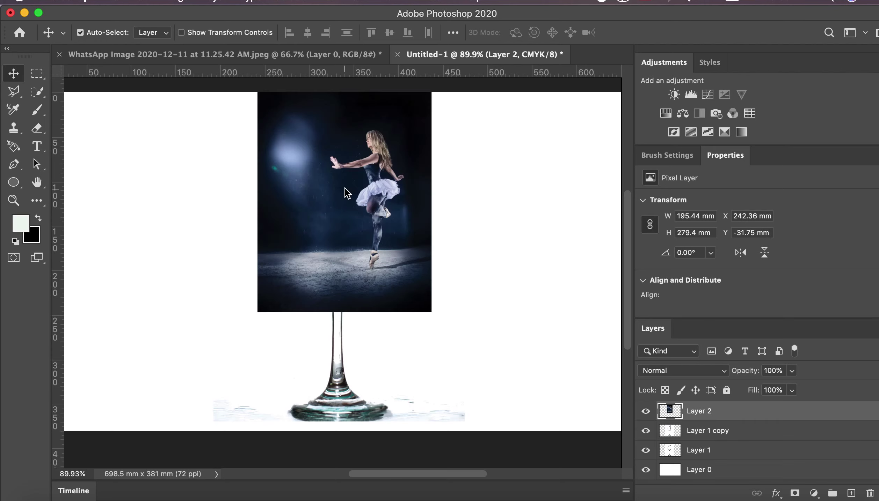
left_click(725, 372)
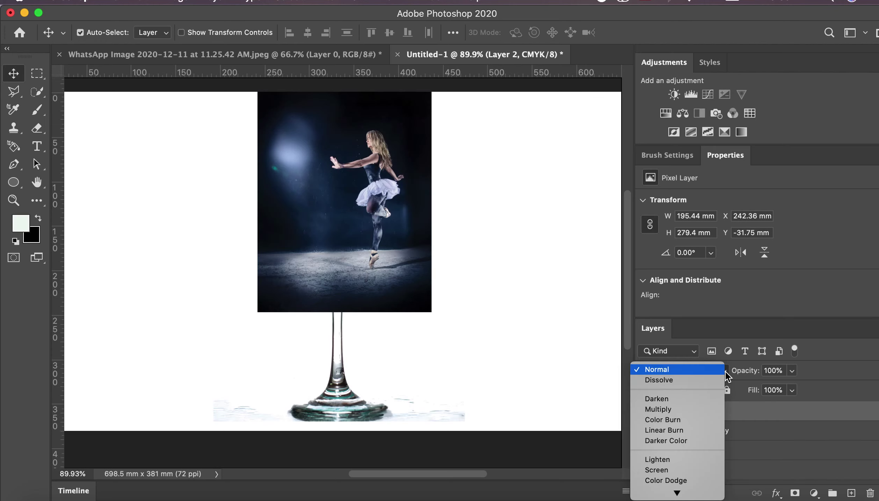
Blend Layer 2 in Multiply and shift the ballerina down-left over the glass bowl
left_click(682, 410)
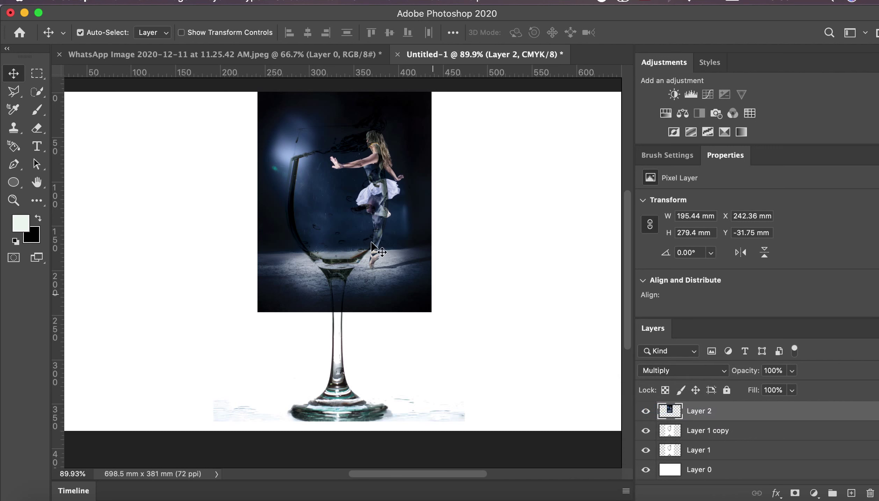
left_click_drag(369, 221, 352, 239)
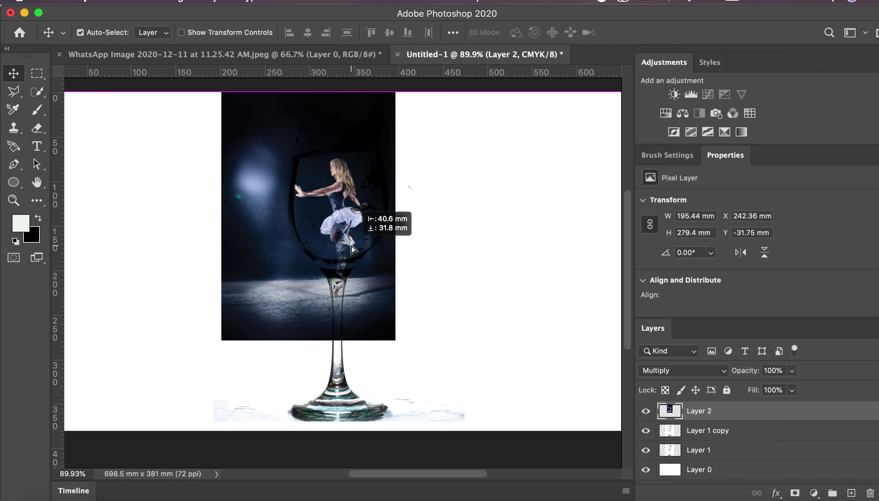
left_click_drag(352, 240, 352, 246)
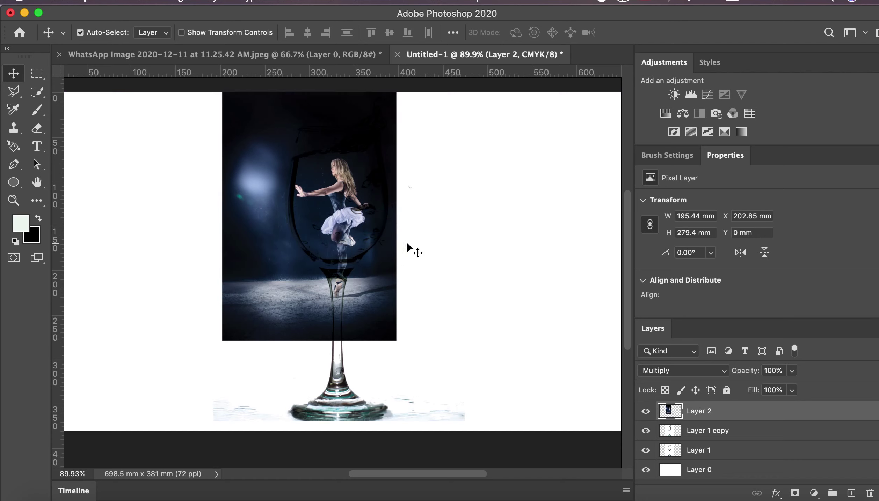
Add a mask to Layer 2 and paint black at size 150 to hide the backdrop left of the glass
left_click(795, 493)
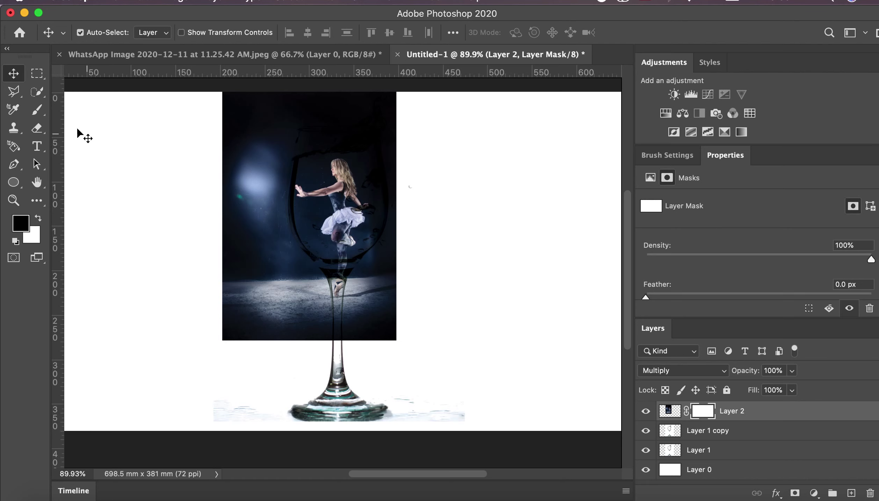
left_click(36, 110)
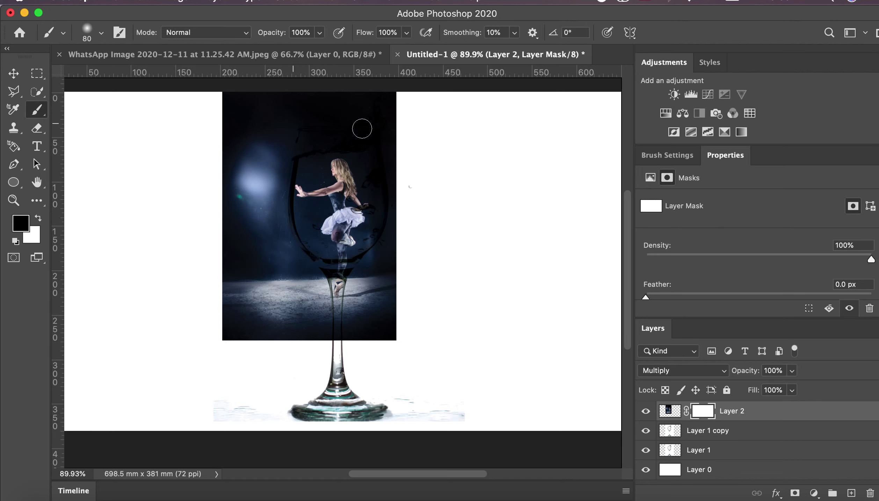
mouse_move(266, 136)
left_mouse_down()
mouse_move(226, 205)
mouse_move(268, 213)
mouse_move(255, 196)
mouse_move(221, 264)
mouse_move(235, 331)
mouse_move(238, 290)
mouse_move(261, 266)
mouse_move(178, 394)
mouse_move(255, 298)
mouse_move(284, 333)
mouse_move(295, 320)
mouse_move(294, 300)
mouse_move(309, 316)
mouse_move(248, 345)
left_mouse_up()
key("bracketright")
key("bracketright")
key("bracketright")
mouse_move(407, 295)
left_mouse_down()
mouse_move(398, 288)
mouse_move(370, 301)
mouse_move(362, 328)
mouse_move(370, 322)
mouse_move(359, 316)
mouse_move(426, 329)
mouse_move(399, 325)
mouse_move(369, 341)
mouse_move(365, 324)
mouse_move(359, 337)
mouse_move(361, 290)
mouse_move(375, 273)
mouse_move(359, 286)
mouse_move(392, 268)
mouse_move(398, 254)
mouse_move(385, 262)
mouse_move(398, 249)
left_mouse_up()
mouse_move(303, 294)
left_mouse_down()
mouse_move(314, 313)
mouse_move(314, 303)
mouse_move(311, 337)
mouse_move(271, 278)
mouse_move(290, 294)
mouse_move(265, 295)
mouse_move(235, 257)
mouse_move(229, 170)
mouse_move(227, 186)
mouse_move(243, 182)
mouse_move(272, 223)
mouse_move(260, 289)
mouse_move(266, 266)
mouse_move(280, 320)
mouse_move(298, 334)
mouse_move(294, 343)
mouse_move(290, 329)
mouse_move(297, 349)
mouse_move(304, 345)
left_mouse_up()
scroll(243, 272, "up", 4)
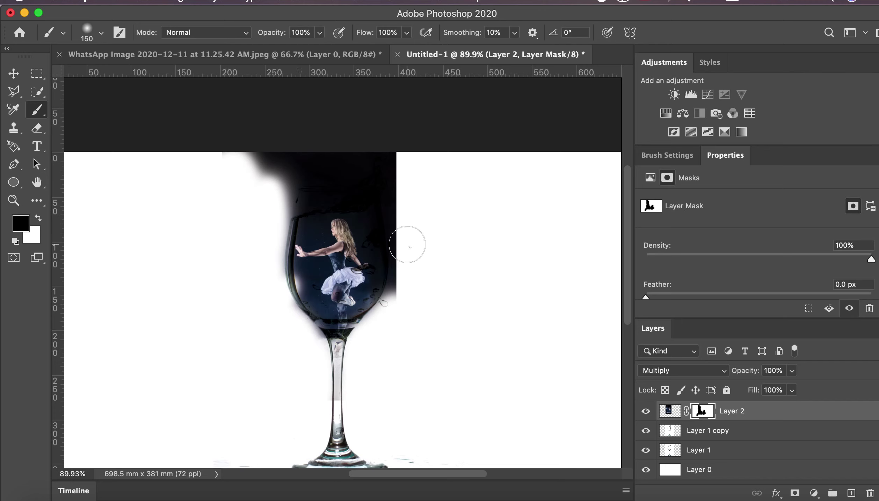
Mask out the dark lower-right edge and the upper-left rim smears with a 90 px brush
mouse_move(414, 267)
left_mouse_down()
mouse_move(398, 315)
mouse_move(410, 235)
mouse_move(398, 196)
mouse_move(410, 192)
mouse_move(398, 166)
mouse_move(382, 157)
mouse_move(255, 167)
mouse_move(284, 172)
mouse_move(270, 196)
mouse_move(300, 178)
left_mouse_up()
key("bracketleft")
key("bracketleft")
key("bracketleft")
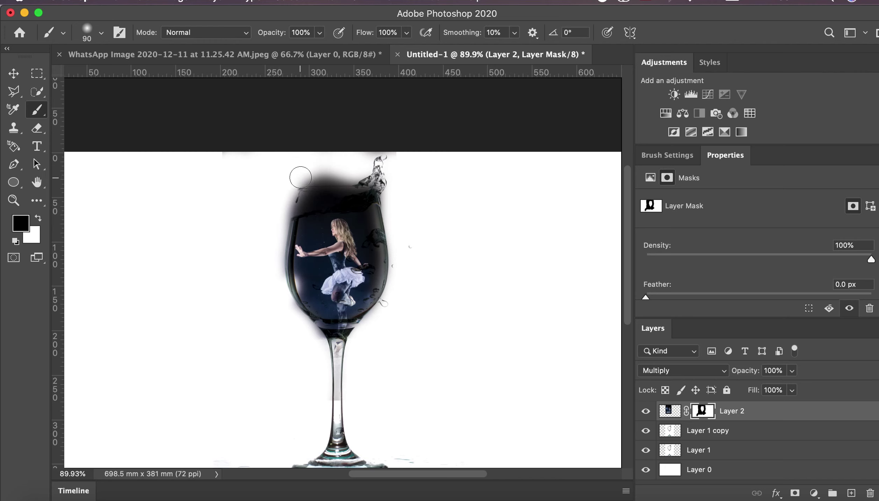
mouse_move(288, 187)
left_mouse_down()
mouse_move(293, 197)
mouse_move(278, 230)
left_mouse_up()
mouse_move(298, 175)
left_mouse_down()
mouse_move(322, 194)
mouse_move(303, 201)
mouse_move(353, 194)
mouse_move(375, 204)
mouse_move(314, 201)
mouse_move(302, 224)
left_mouse_up()
left_click(302, 224)
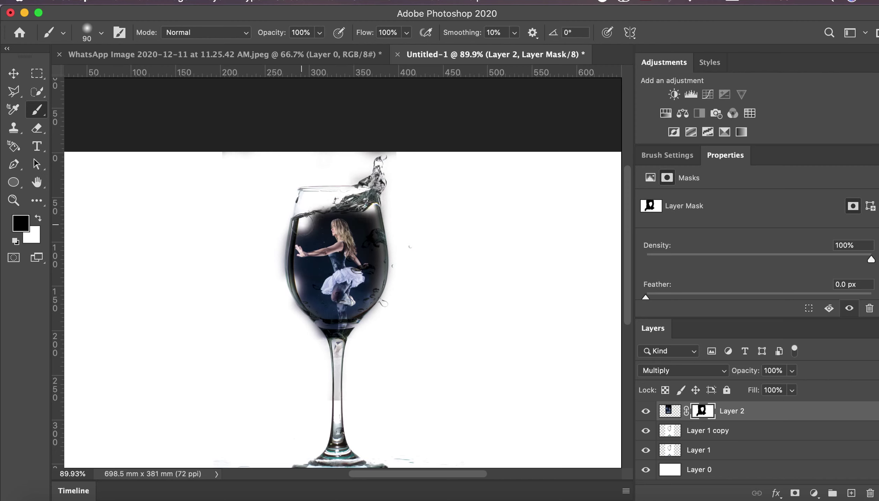
Mask the remaining dark areas along the glass's right edge and beside the stem
left_click_drag(384, 207, 403, 255)
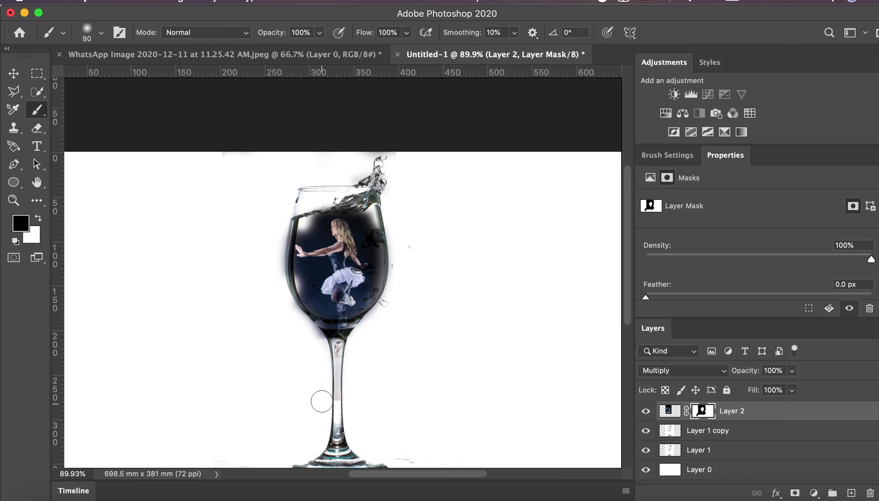
mouse_move(316, 355)
left_mouse_down()
mouse_move(314, 332)
mouse_move(279, 293)
left_mouse_up()
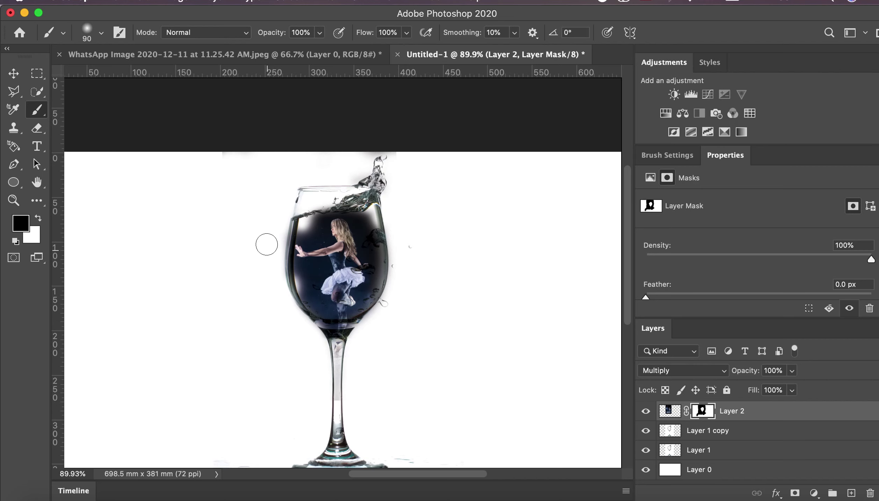
left_click(14, 73)
scroll(171, 199, "down", 3)
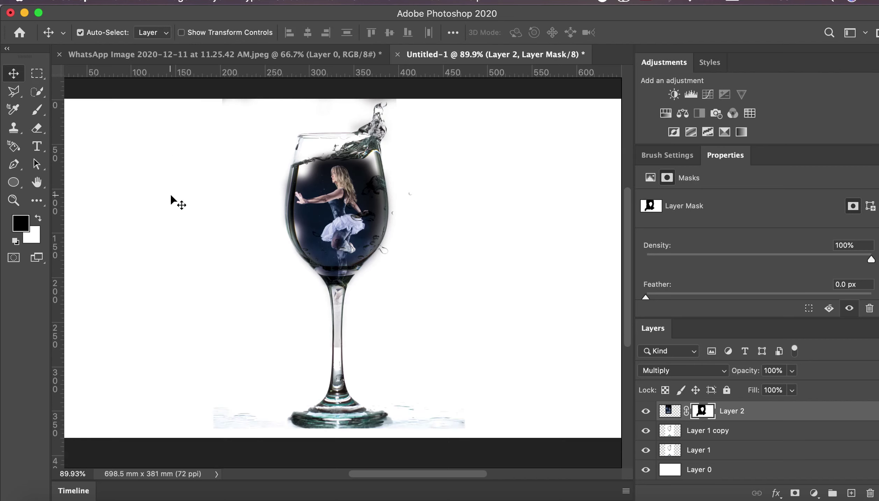
Add a Color Balance adjustment pushing midtones +43 toward Blue, blended in Dissolve
left_click(813, 493)
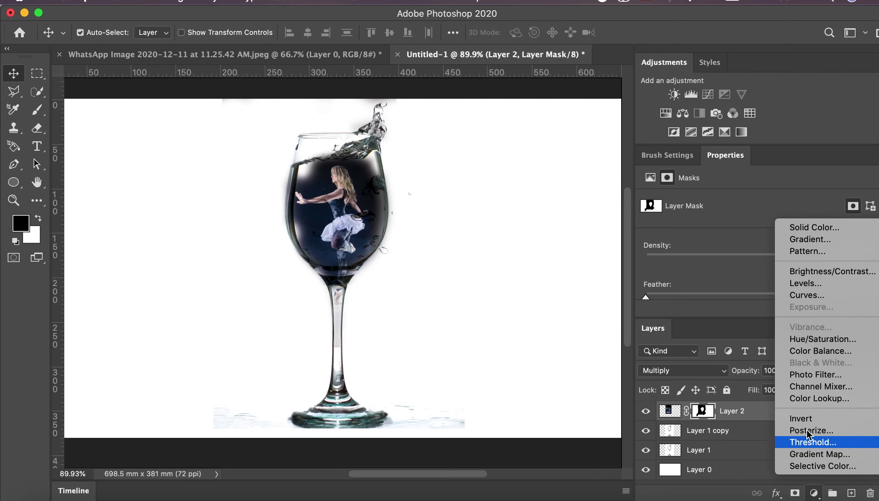
left_click(802, 351)
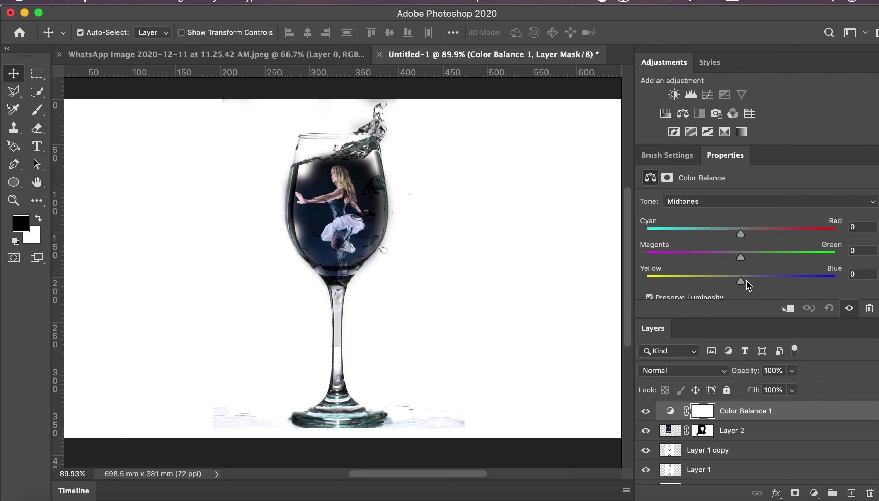
left_click_drag(741, 282, 782, 281)
left_click(725, 372)
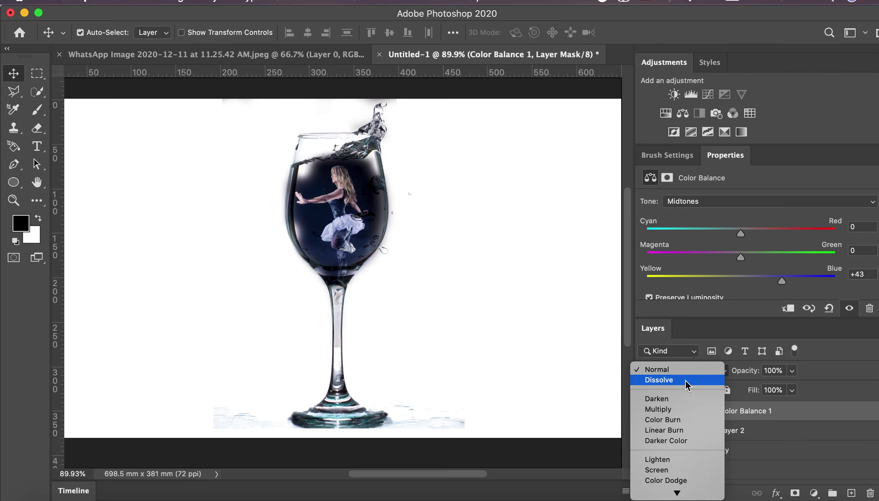
left_click(686, 380)
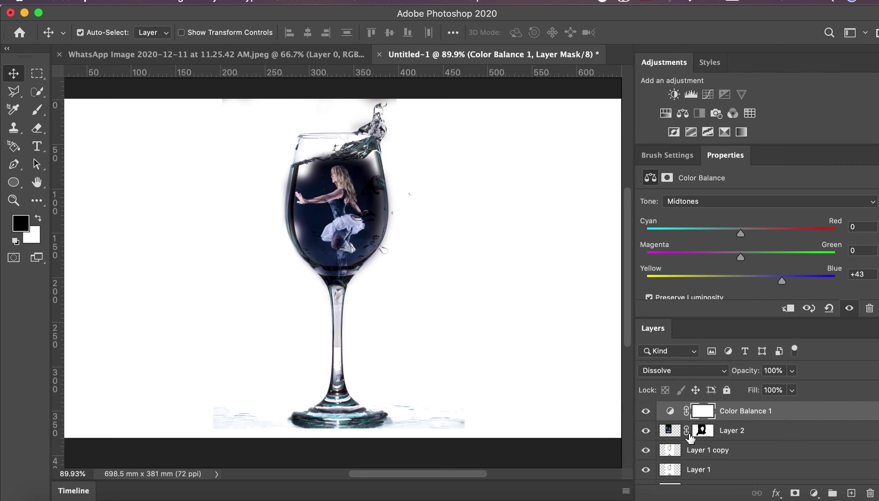
left_click(730, 435)
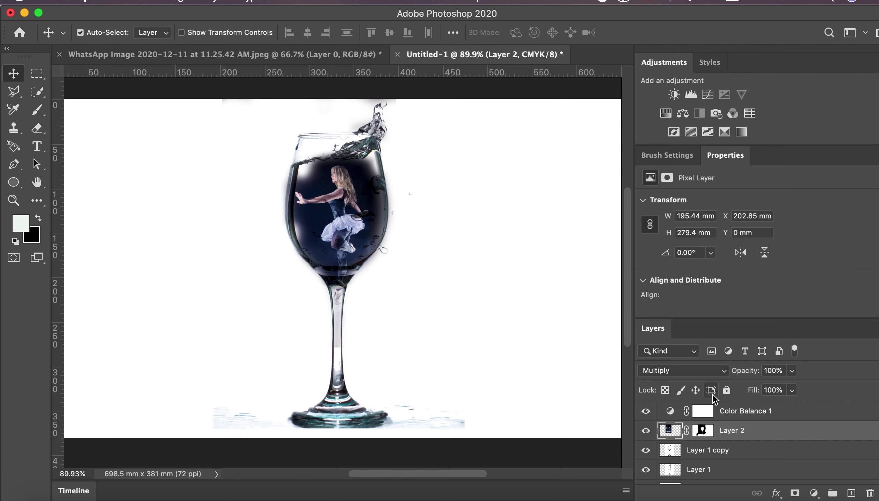
Switch Layer 2 to Dissolve blending and target its mask with the Brush tool
left_click(723, 371)
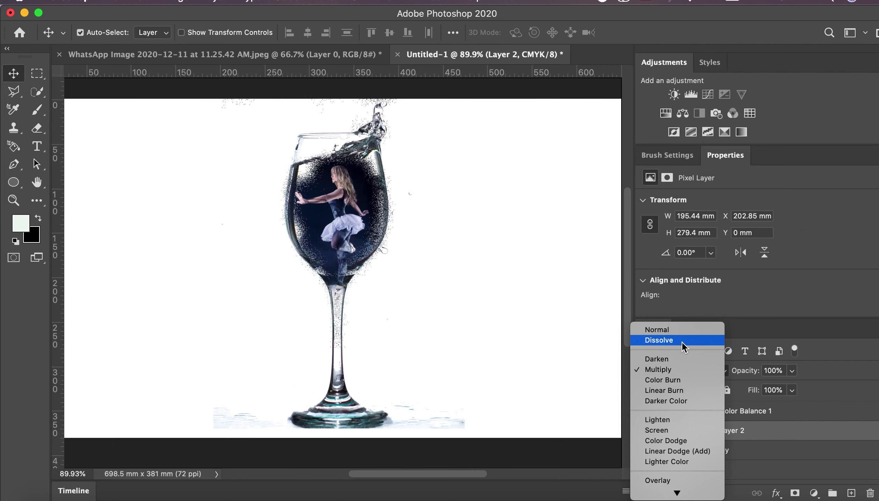
left_click(682, 342)
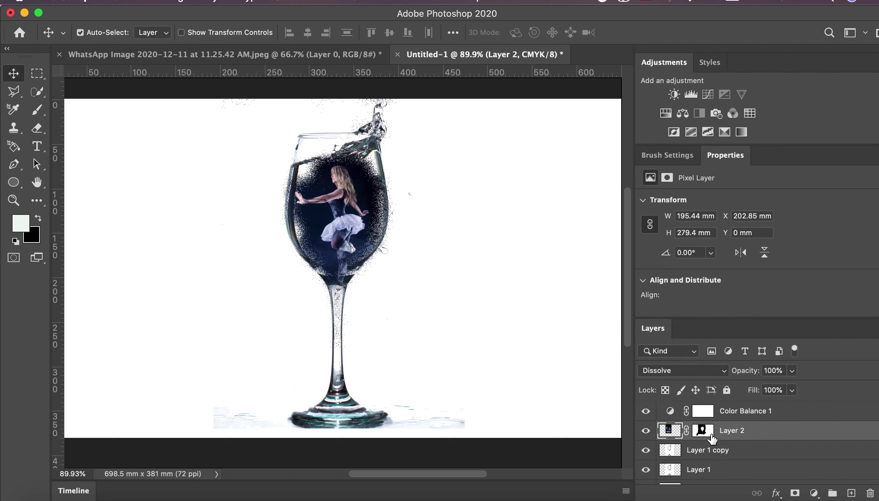
left_click(702, 431)
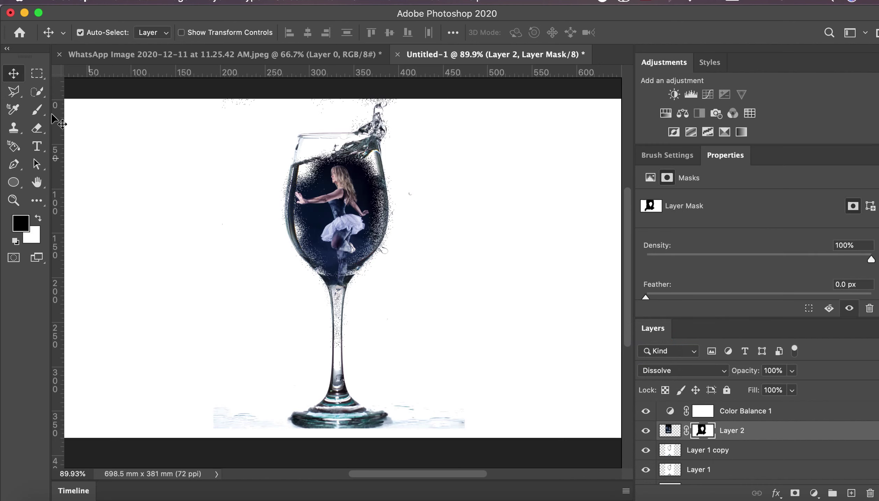
left_click(36, 110)
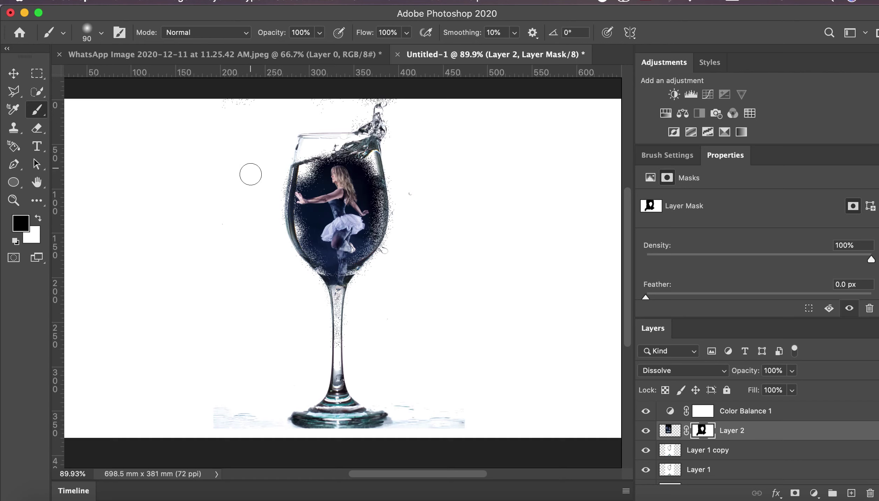